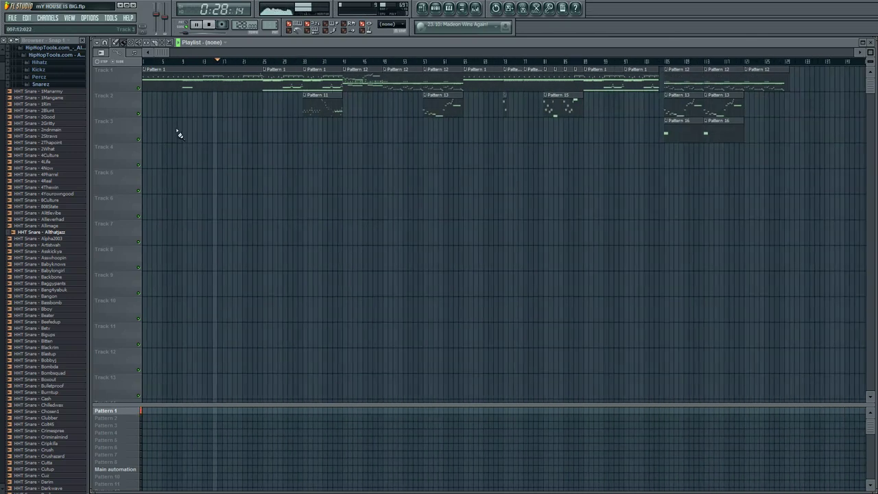
- Examine the VEH2 Synths - 022 C notes in the piano roll while the song plays
scroll(220, 125, "up", 3)
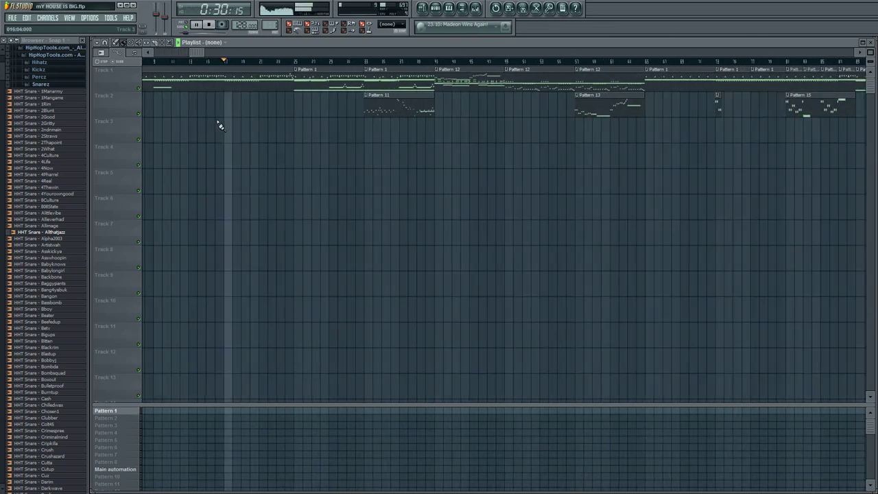
key("F7")
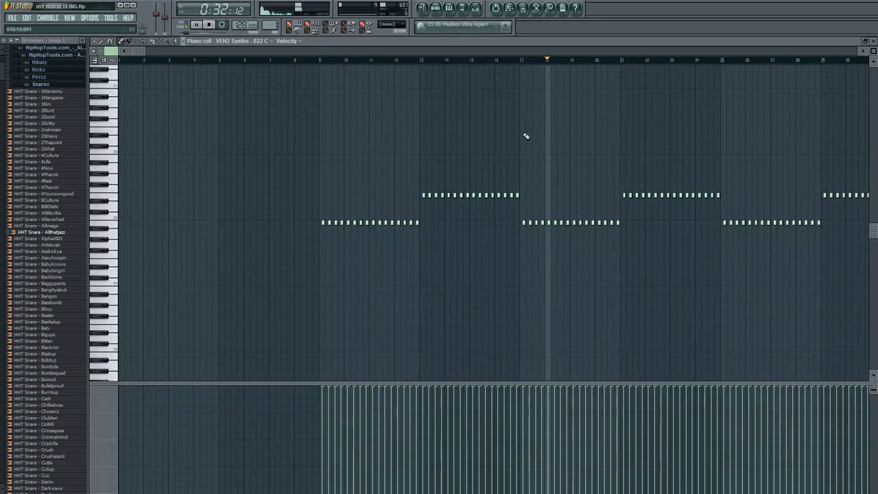
key("F7")
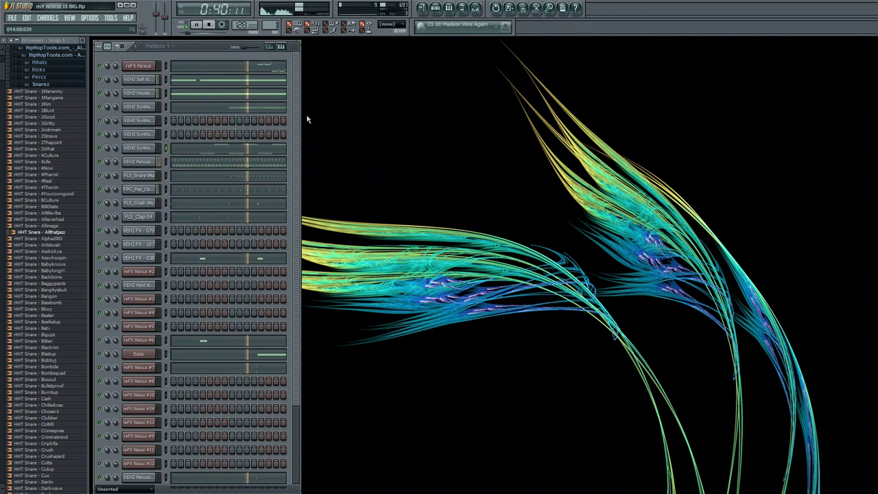
- Open Pattern 1 from the playlist and examine its reFX Nexus notes in the piano roll through the final bars
left_click(423, 9)
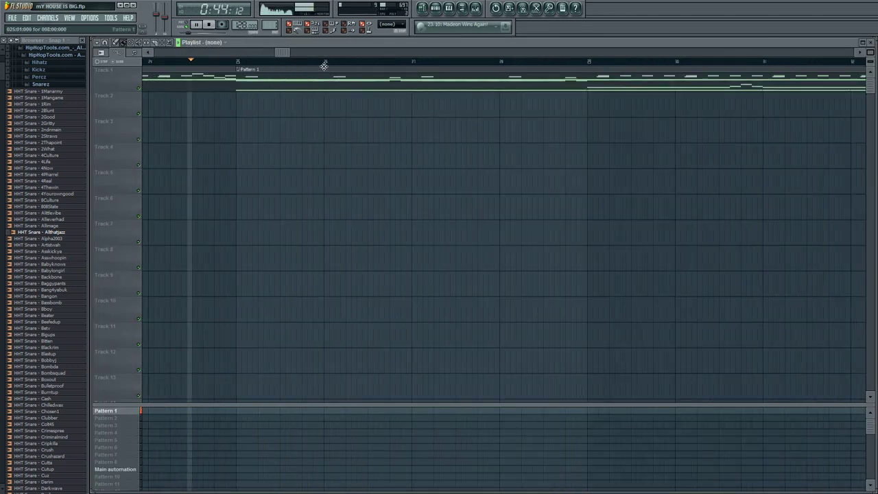
double_click(324, 76)
key("Escape")
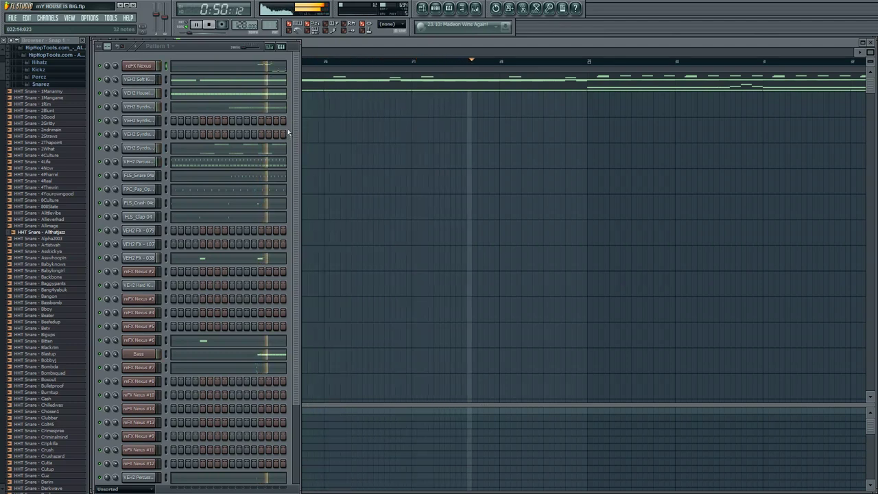
left_click(267, 68)
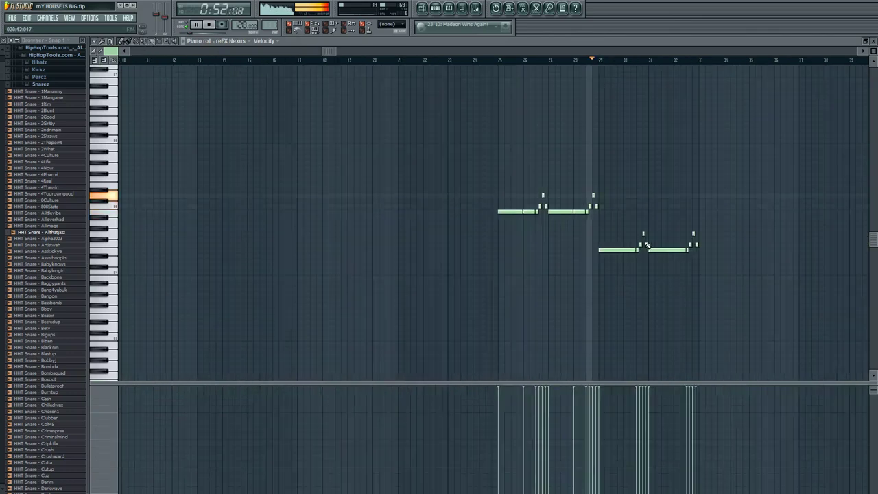
left_click_drag(731, 51, 782, 61)
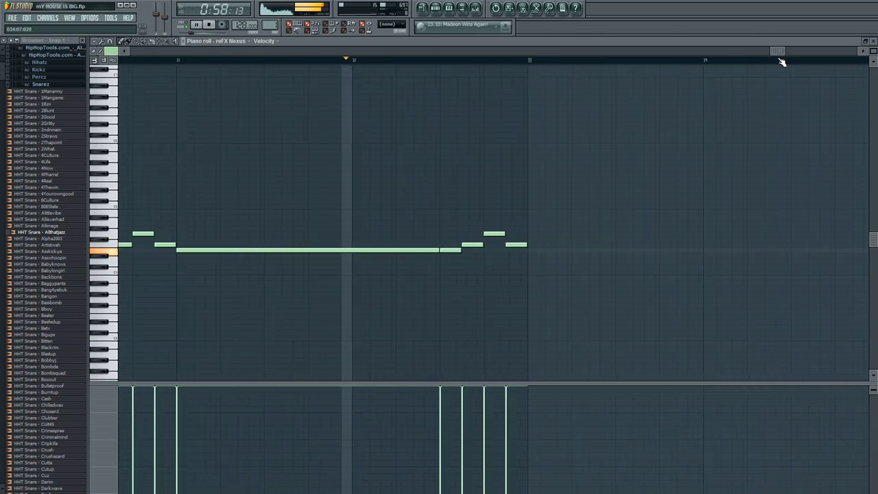
key("Escape")
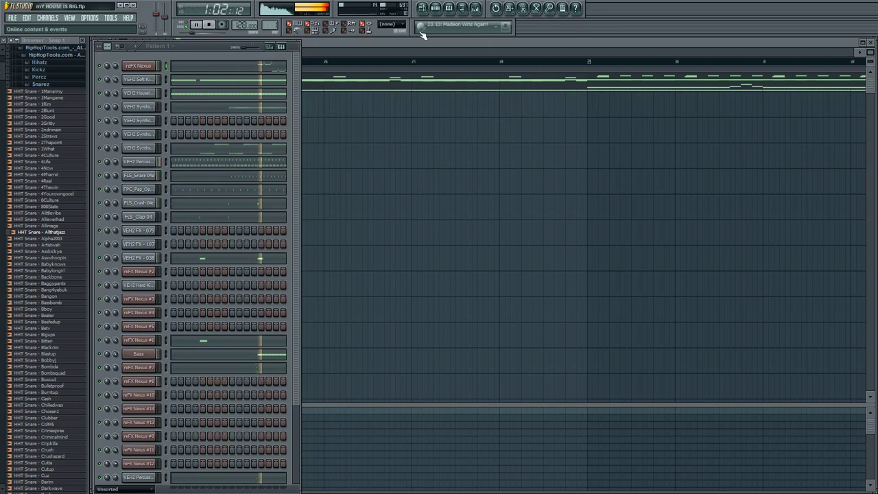
- Open Pattern 11 from Track 2 of the playlist and examine its reFX Nexus #8 melody in the piano roll
left_click(423, 9)
left_click_drag(270, 26, 270, 21)
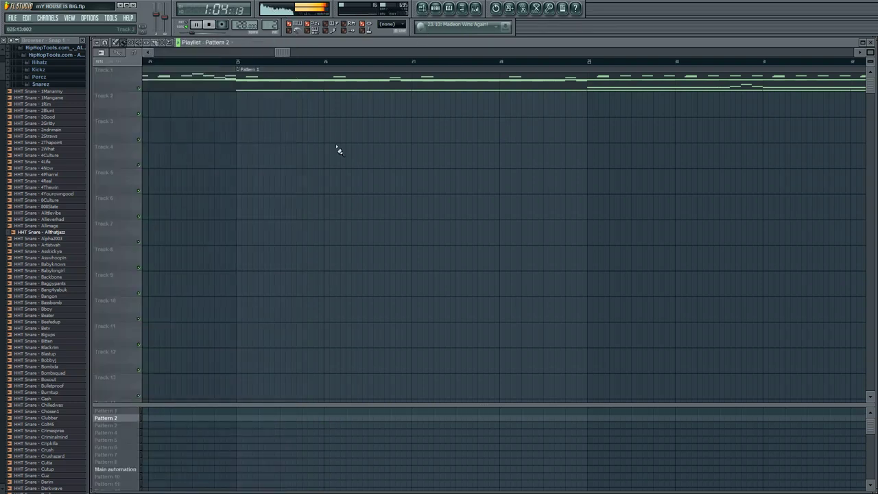
scroll(354, 156, "down", 2)
double_click(546, 106)
key("F7")
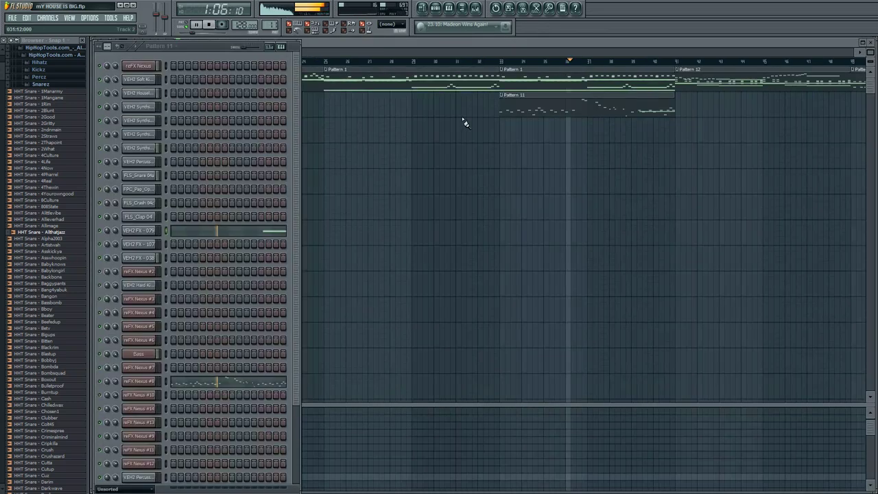
left_click(269, 389)
scroll(370, 202, "up", 3)
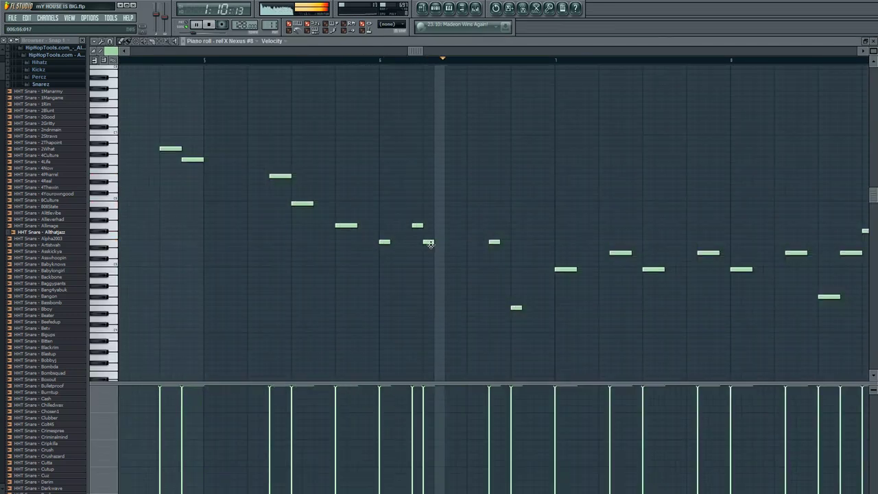
left_click_drag(417, 50, 519, 52)
key("F7")
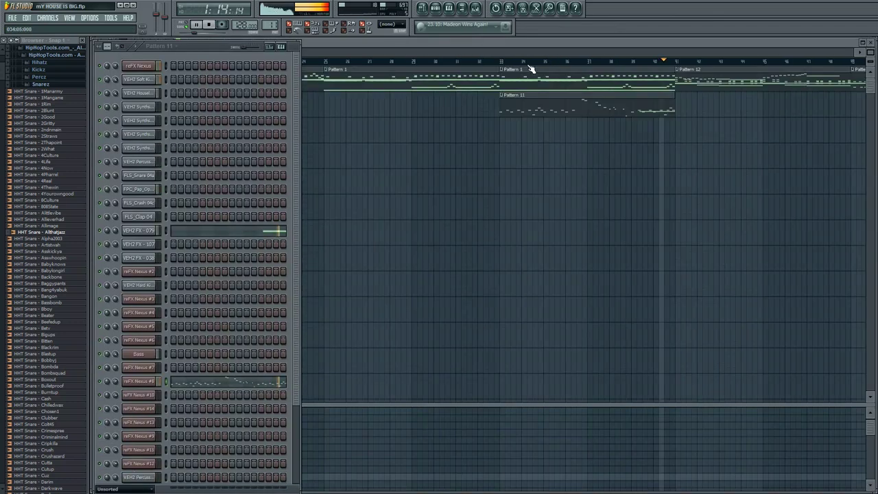
- Open Pattern 12 from the playlist and examine its reFX Nexus #10 melody in the piano roll
double_click(708, 84)
key("F7")
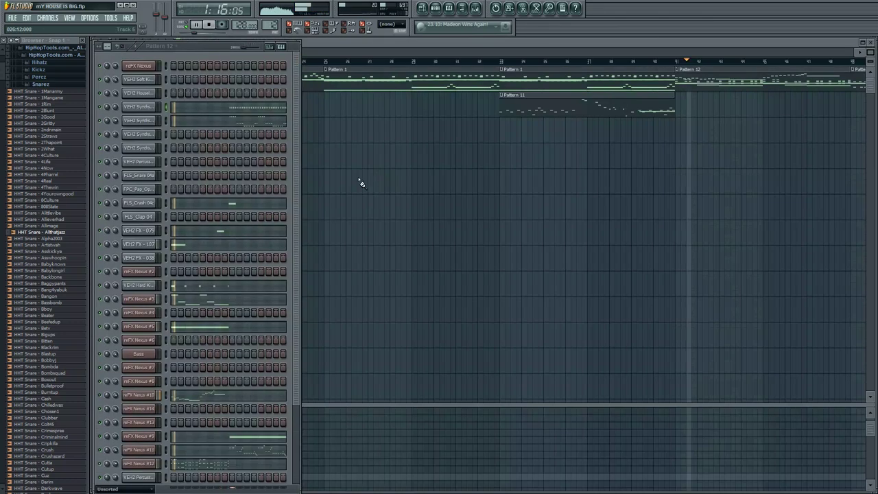
left_click(217, 439)
scroll(232, 265, "up", 4)
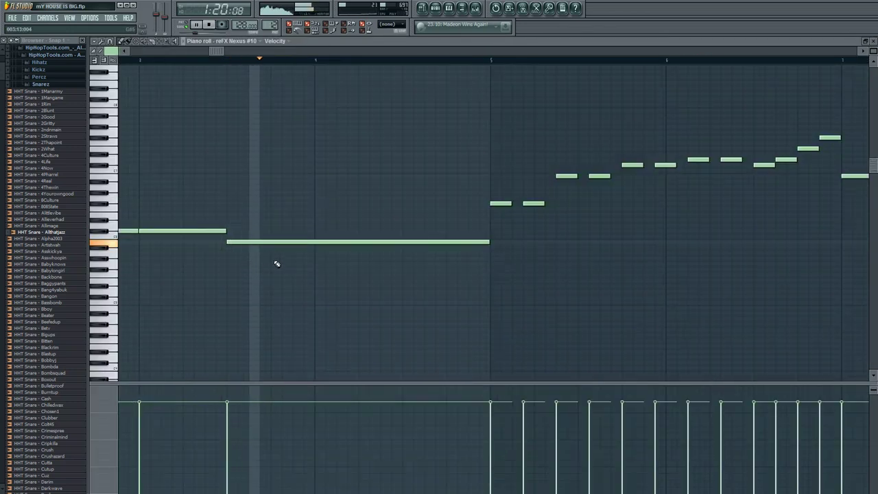
left_click_drag(226, 54, 421, 90)
key("F7")
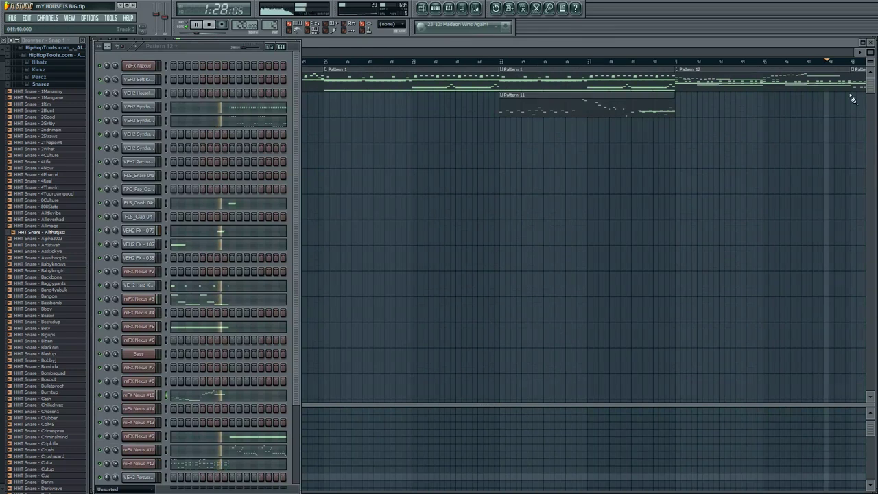
- Examine the VEH2 Synths - 073 C notes of Pattern 12 in the piano roll
key("F6")
key("F7")
scroll(373, 223, "down", 4)
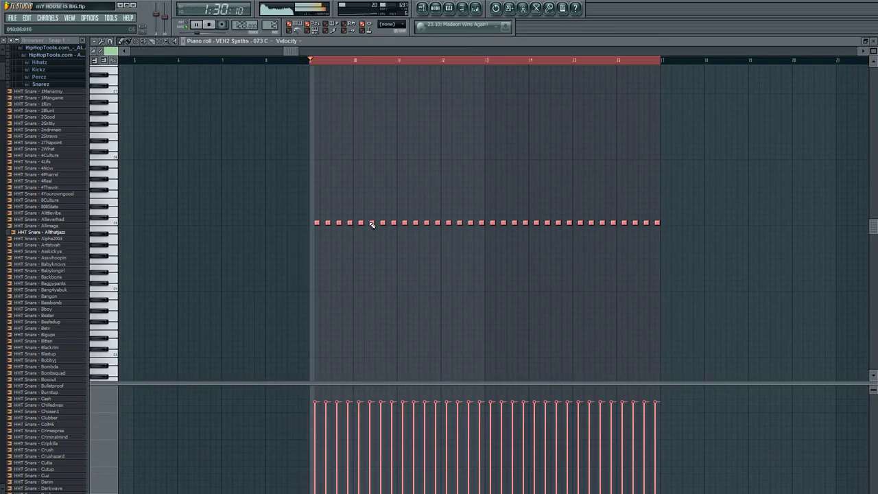
key("F7")
key("F6")
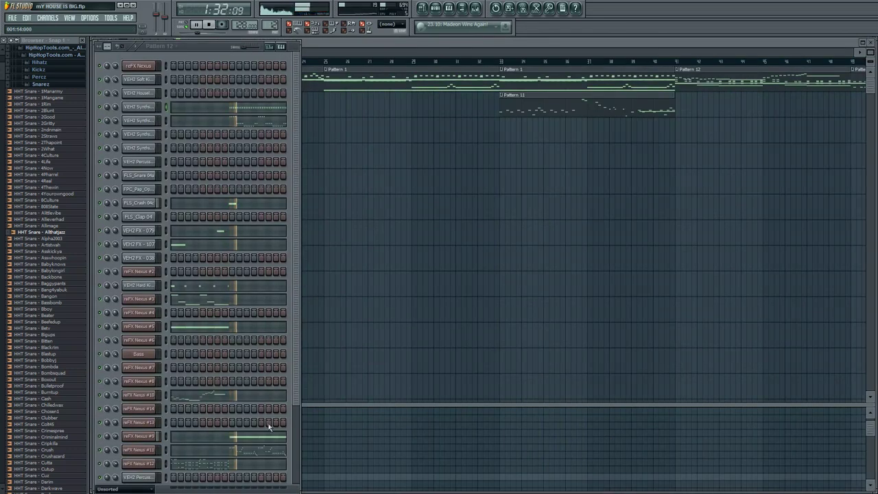
- Examine the reFX Nexus #11 notes of Pattern 12 in the piano roll
left_click(246, 453)
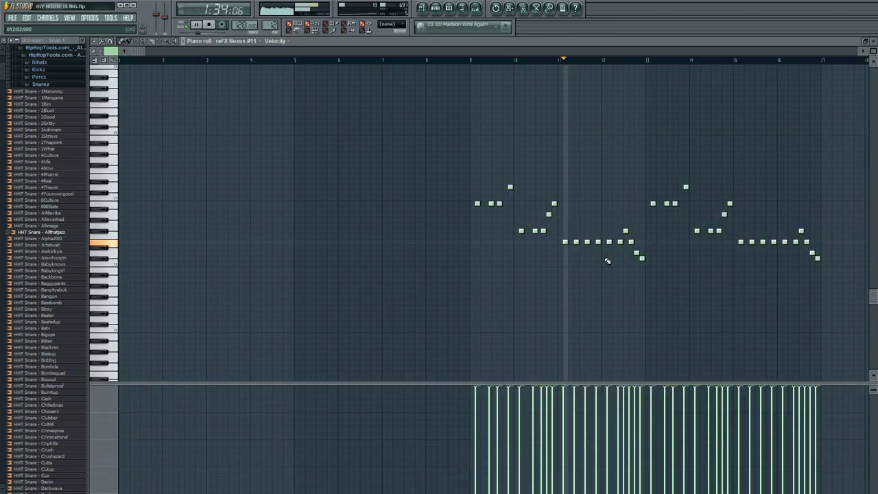
scroll(607, 261, "up", 3)
left_click_drag(486, 53, 682, 71)
key("Escape")
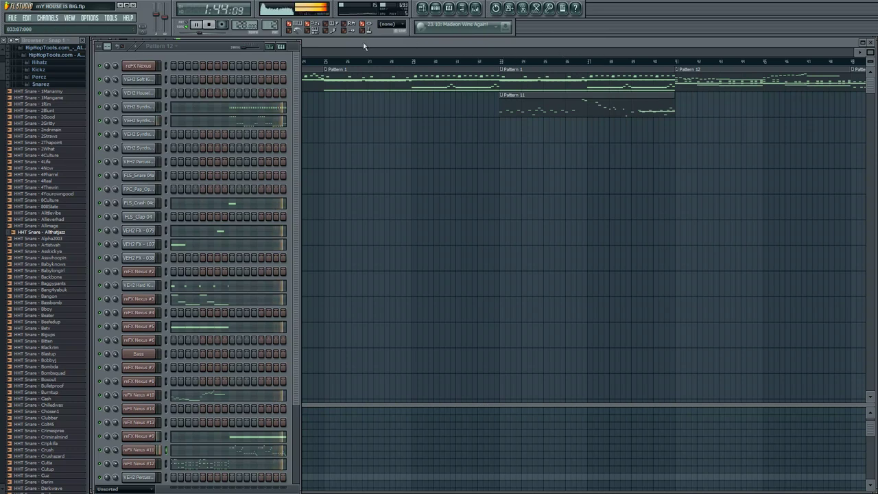
- Examine the playlist arrangement around the Pattern 12 and Pattern 13 clips, including an overview of the whole song
key("F6")
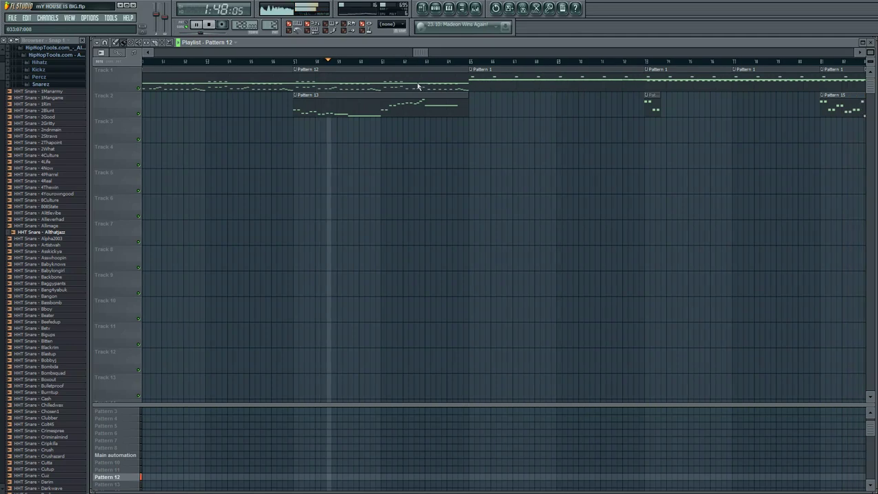
scroll(382, 104, "up", 3)
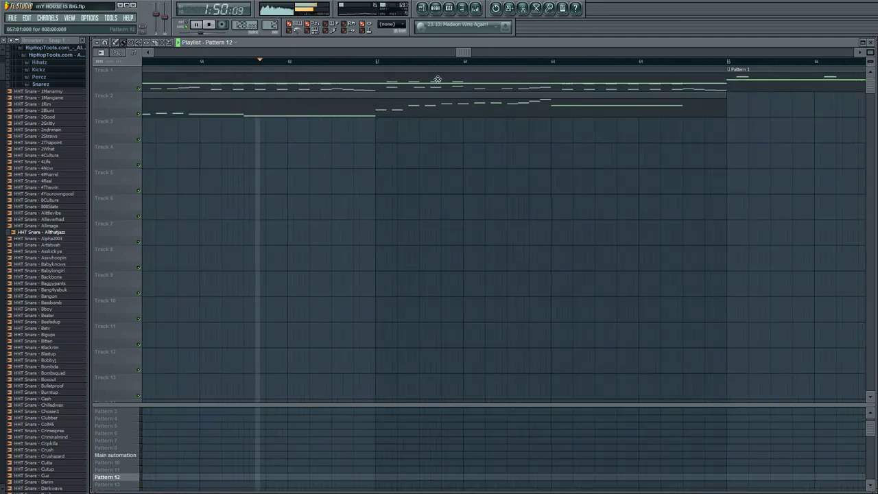
left_click_drag(465, 54, 492, 54)
scroll(424, 83, "down", 10)
scroll(361, 83, "down", 1)
scroll(369, 77, "up", 1)
scroll(399, 75, "up", 3)
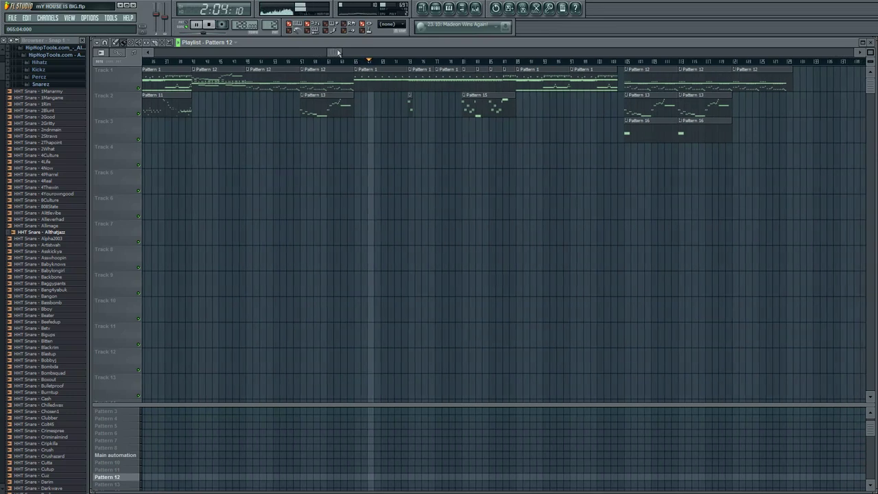
- Open Pattern 1 from the playlist and examine its VEH2 Percussion - 217 notes in the piano roll
double_click(391, 74)
key("Escape")
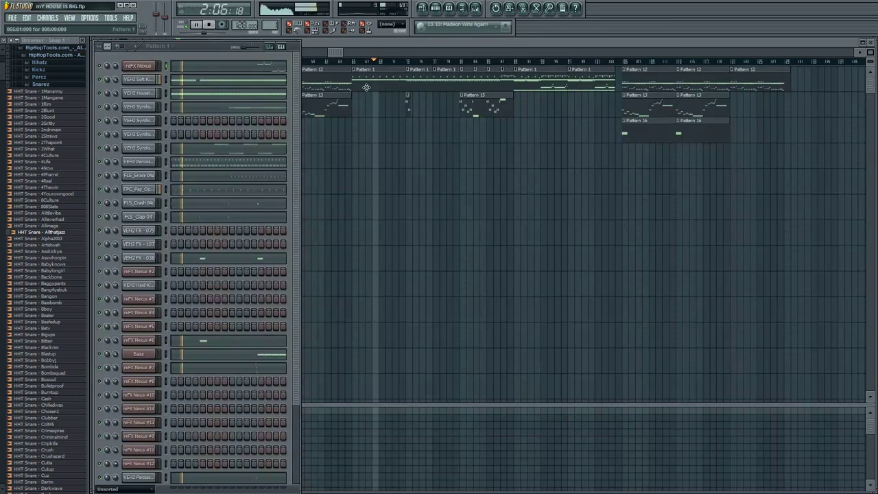
left_click(213, 167)
scroll(359, 201, "up", 4)
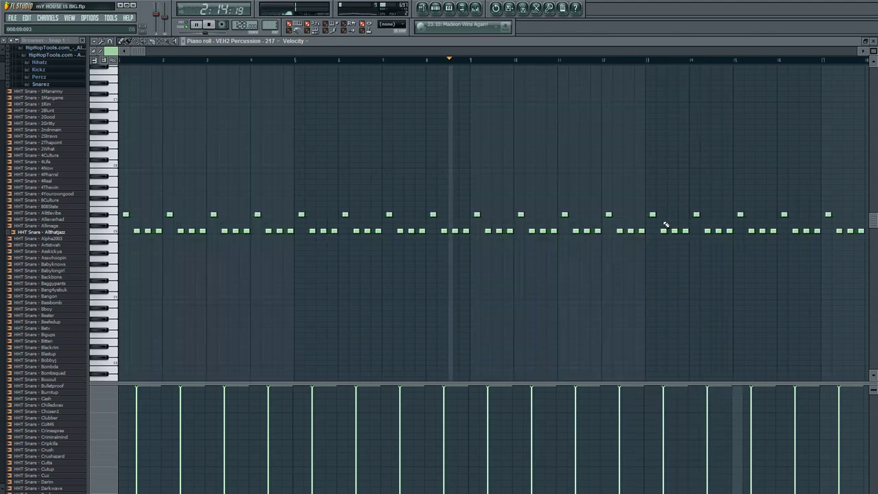
scroll(730, 223, "down", 6)
key("Escape")
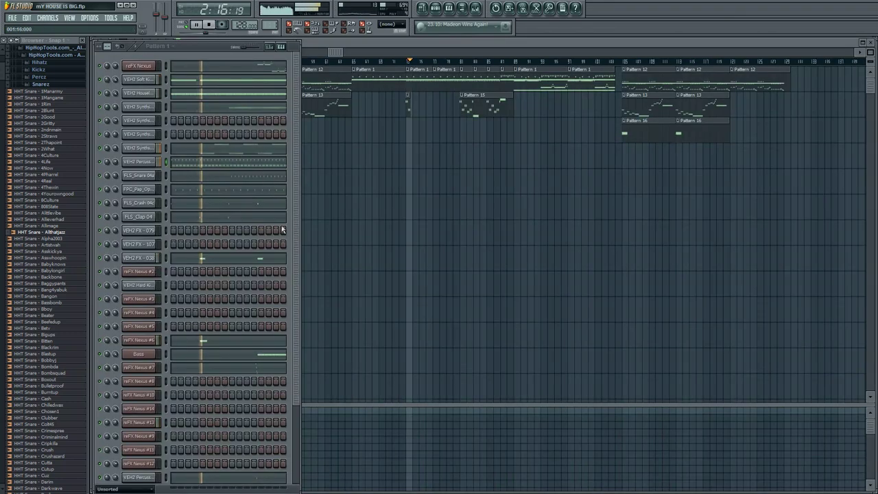
- Look through Pattern 1's channels and move the step sequencer window to the opposite side of the workspace
scroll(293, 237, "down", 1)
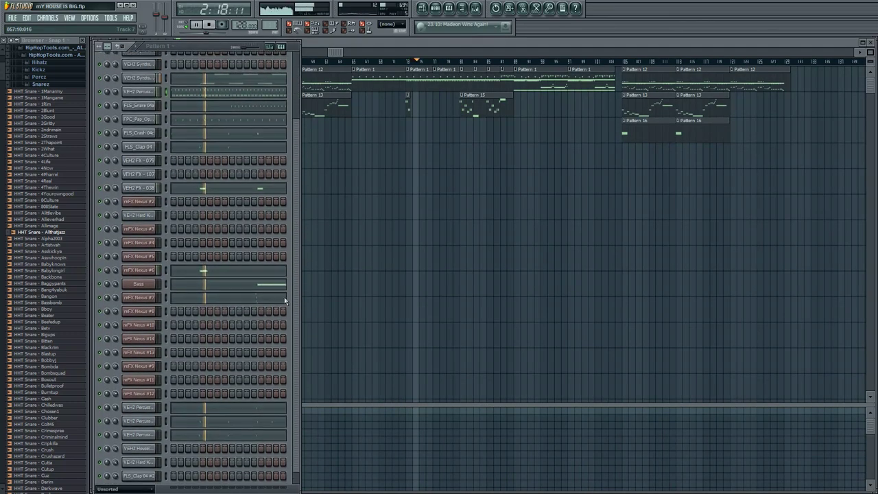
scroll(300, 210, "up", 1)
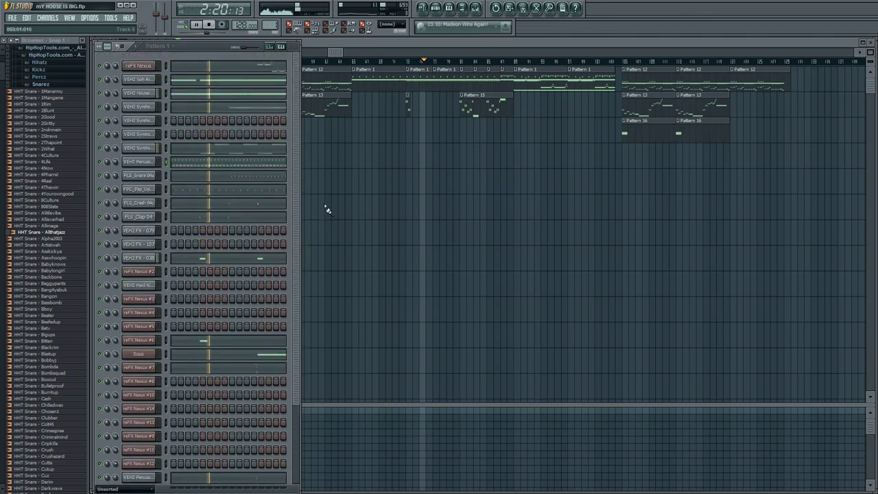
key("F5")
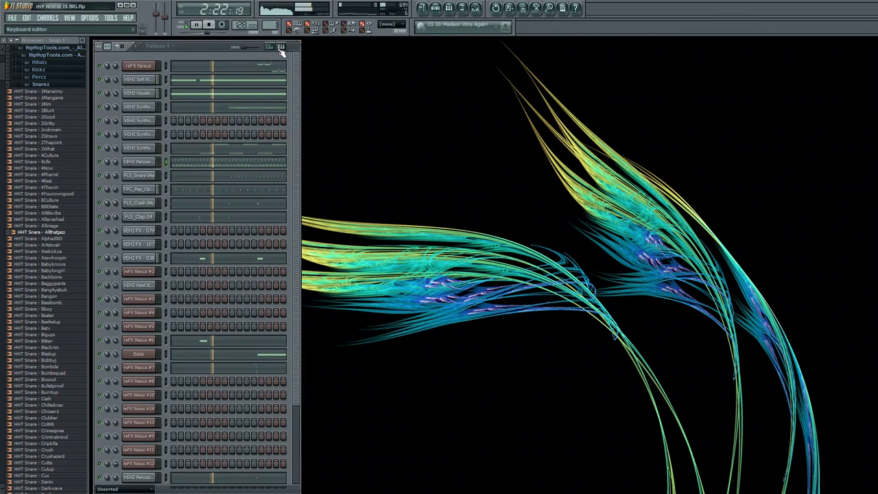
left_click_drag(207, 54, 764, 53)
- Locate the Pattern 15 clip on Track 2 of the playlist and examine its reFX Nexus #13 notes in the piano roll
left_click(421, 10)
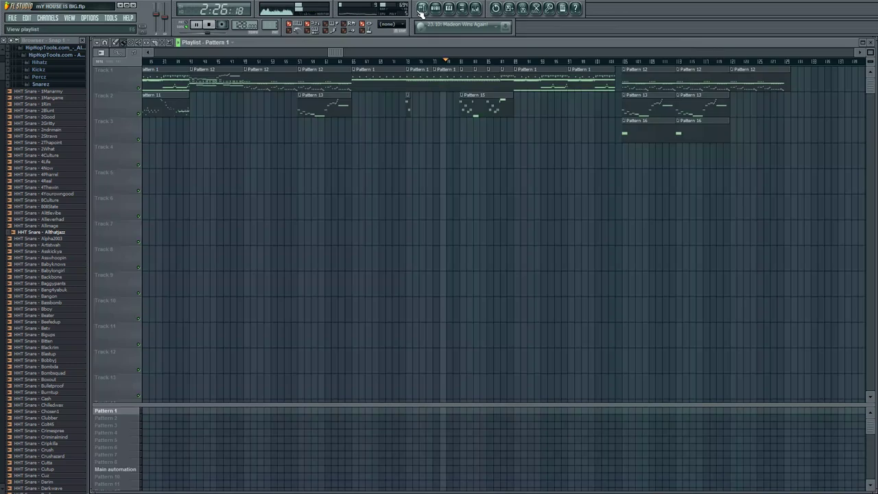
scroll(465, 101, "up", 5)
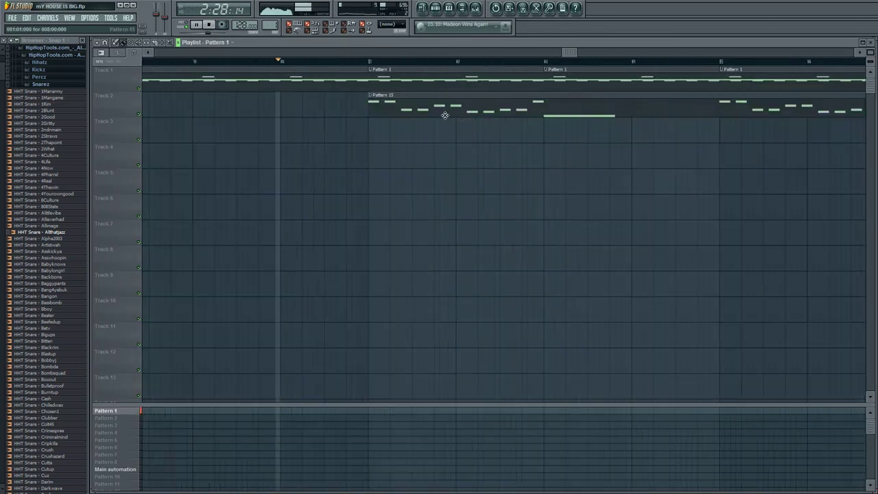
scroll(394, 110, "up", 2)
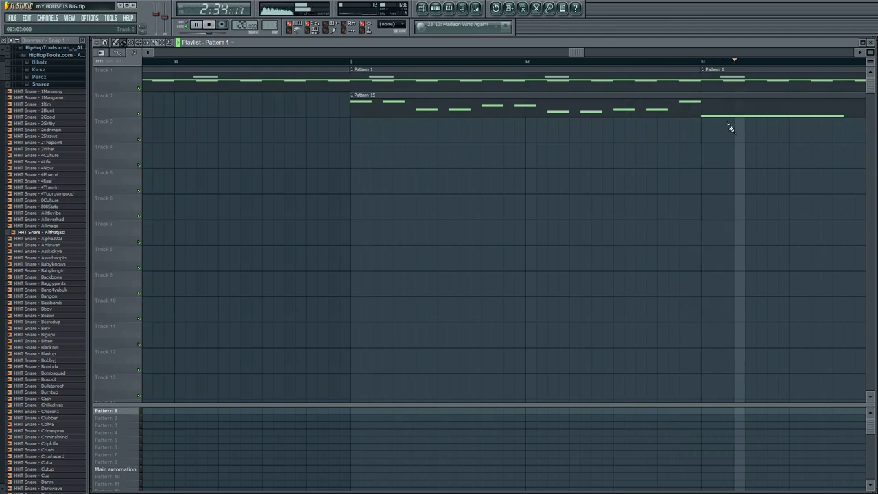
scroll(686, 137, "down", 4)
scroll(673, 142, "down", 1)
double_click(696, 106)
scroll(334, 241, "up", 5)
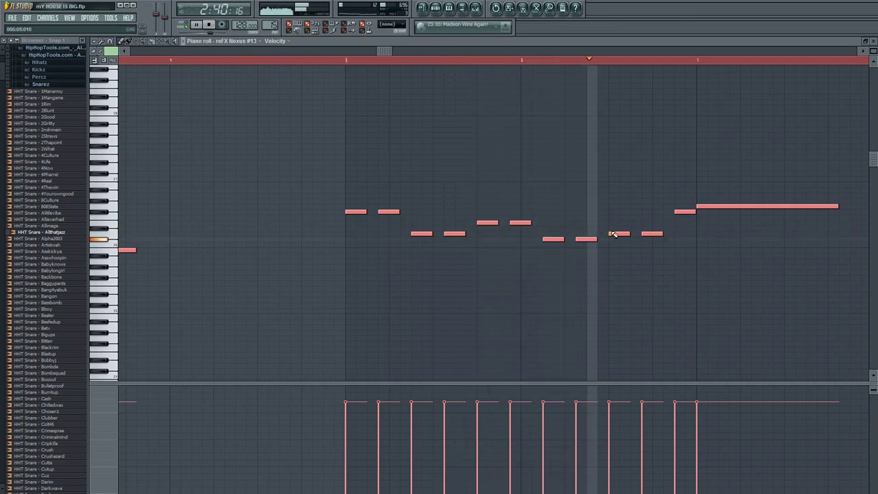
key("F6")
key("F5")
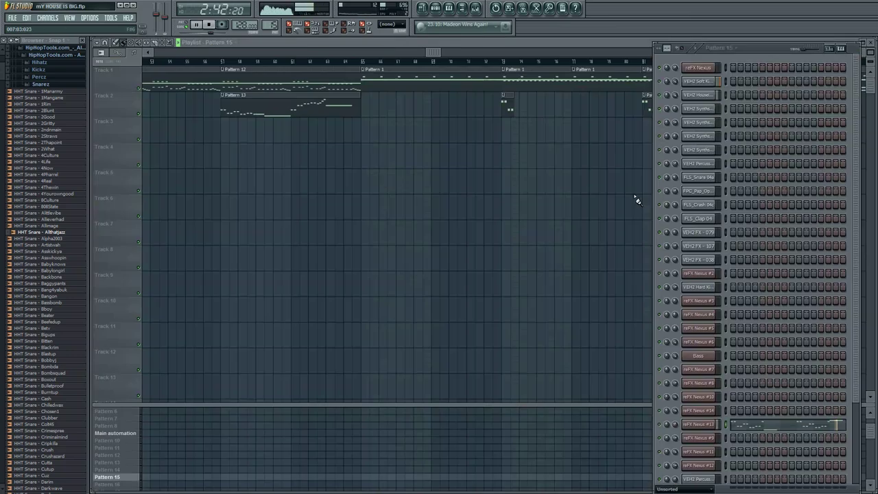
- Return to the playlist arrangement and open the reFX Nexus notes in the piano roll
key("F6")
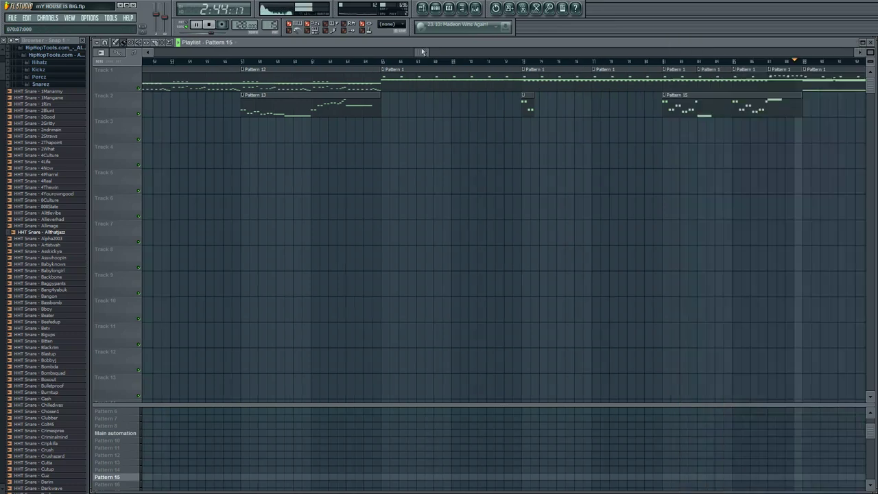
key("F7")
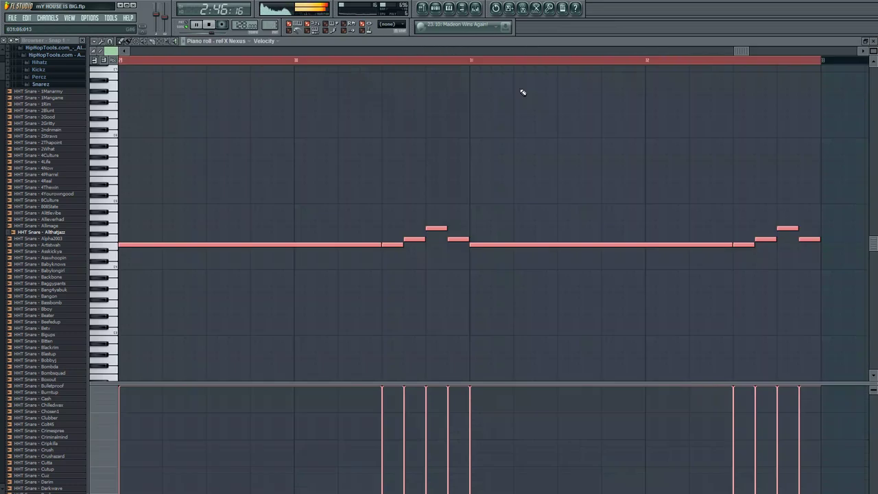
- Examine the remaining reFX Nexus notes and return to the playlist with the step sequencer shown
scroll(426, 179, "down", 5)
key("F6")
key("F5")
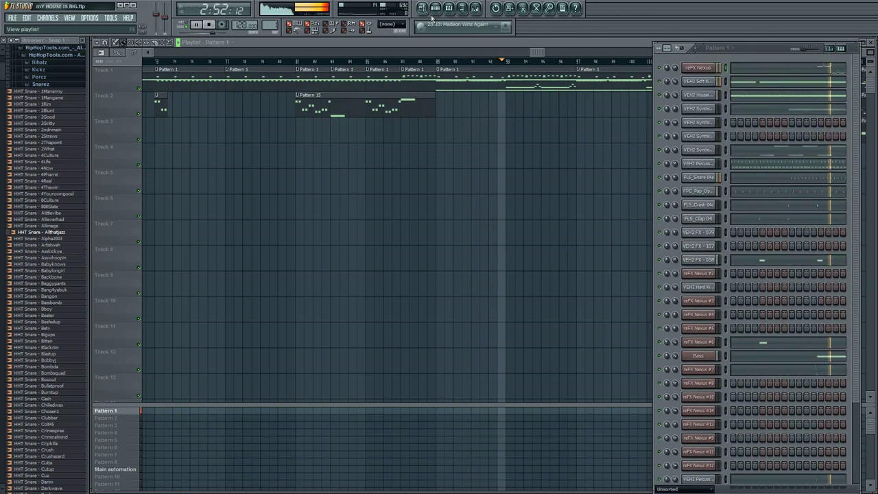
- Open the mixer and examine the Gross Beat time envelope on Insert 12, closing the effect window when done
left_click(476, 8)
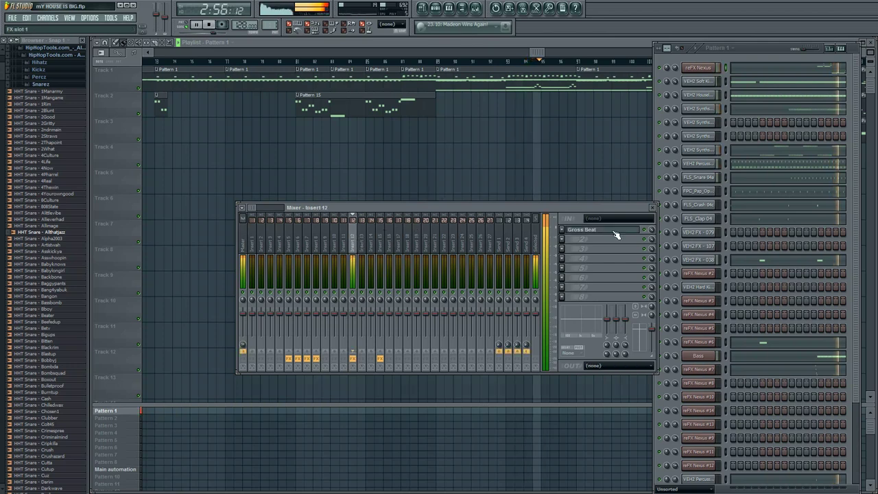
left_click(601, 233)
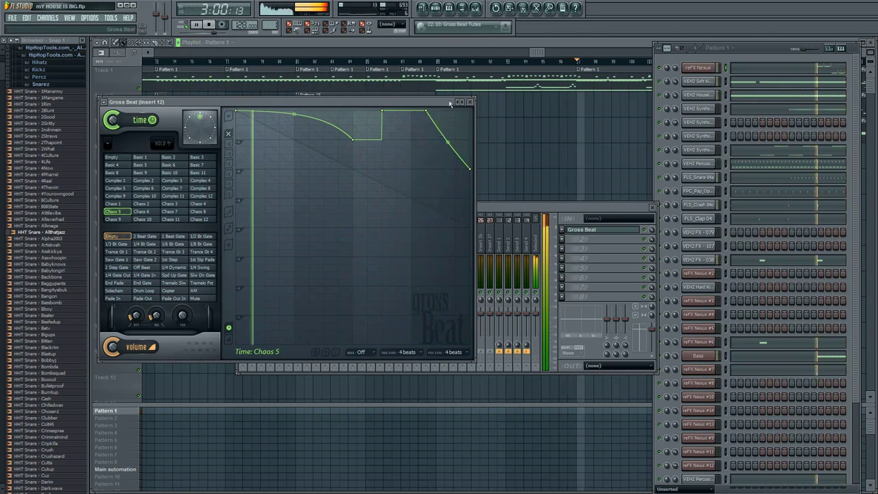
left_click_drag(430, 106, 382, 84)
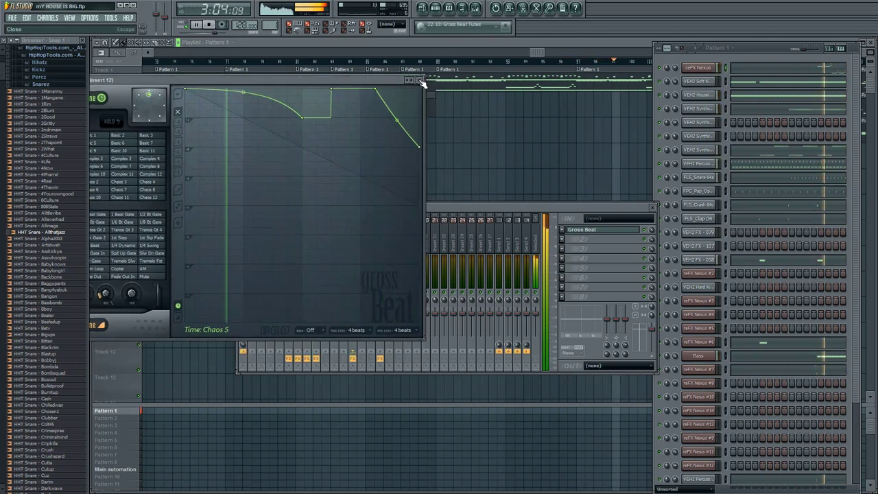
left_click(420, 80)
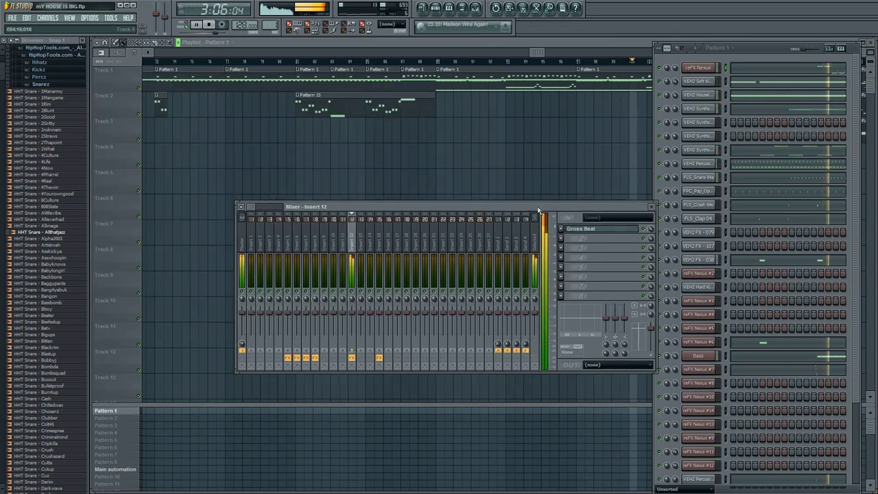
- Check Insert 5's effect slots in the mixer and move the step sequencer window to the opposite side of the workspace
left_click_drag(539, 209, 472, 178)
left_click(471, 202)
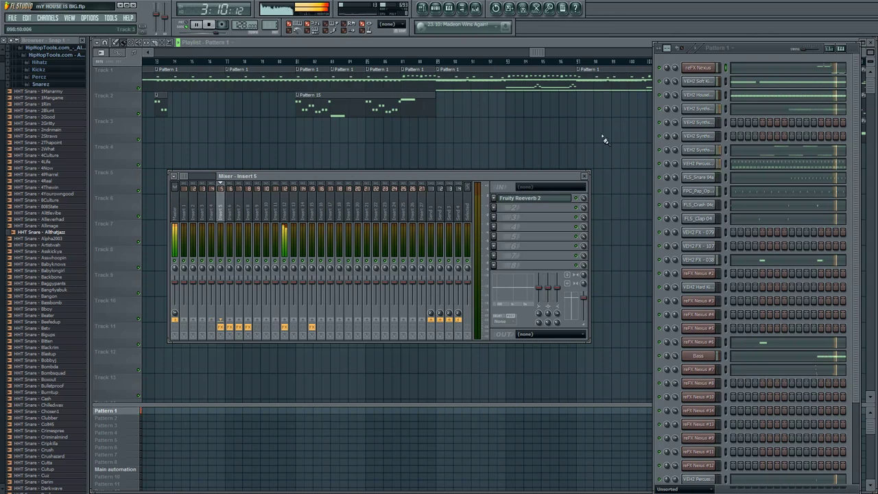
left_click_drag(760, 52, 199, 61)
left_click_drag(381, 176, 557, 180)
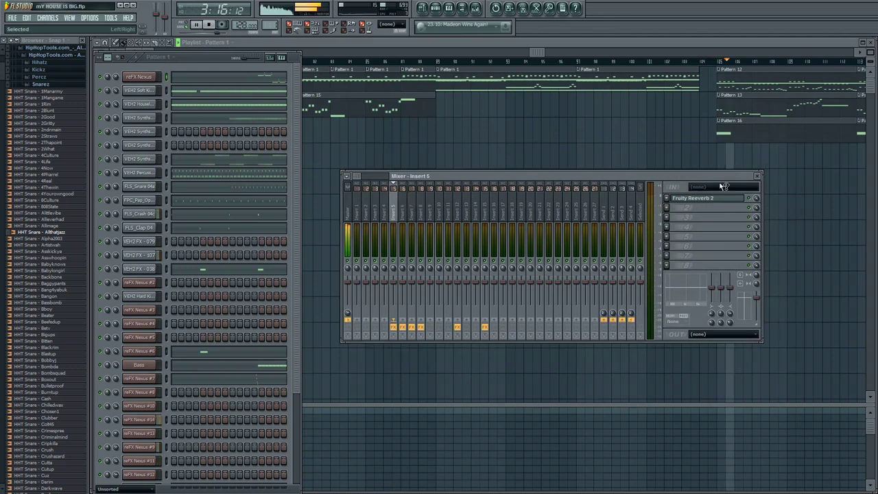
left_click(759, 177)
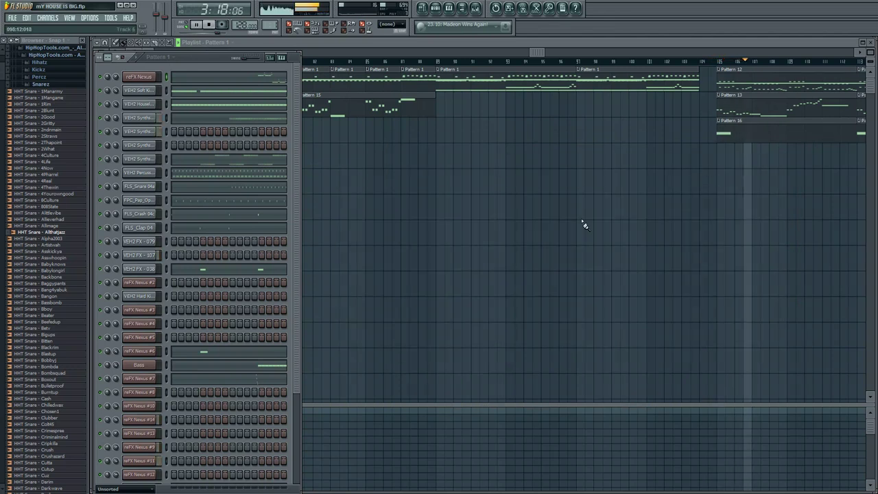
- Locate the Pattern 13 clip on Track 2 of the playlist and examine its reFX Nexus #14 notes in the piano roll
left_click_drag(537, 53, 632, 61)
scroll(538, 171, "up", 2)
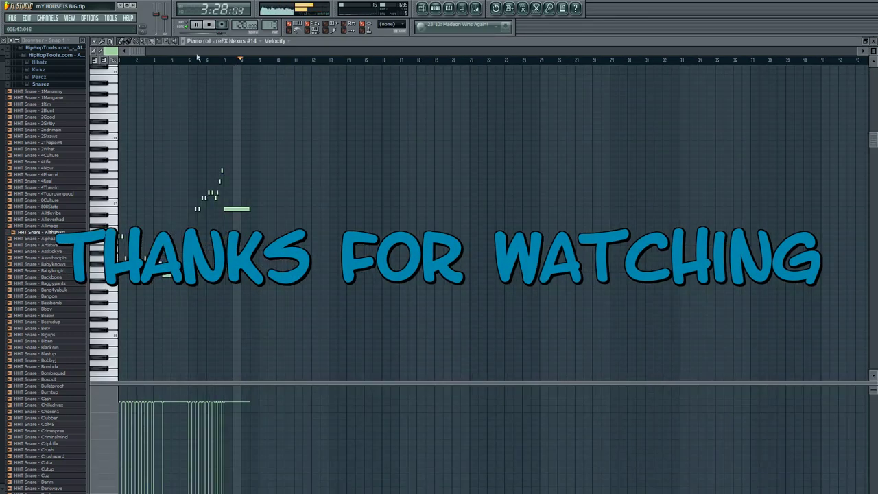
scroll(112, 235, "up", 5)
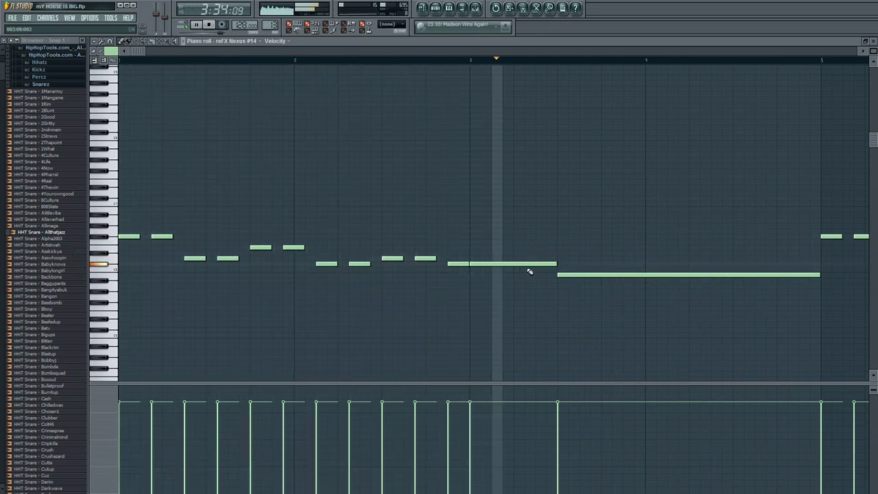
scroll(639, 275, "down", 4)
scroll(311, 200, "up", 4)
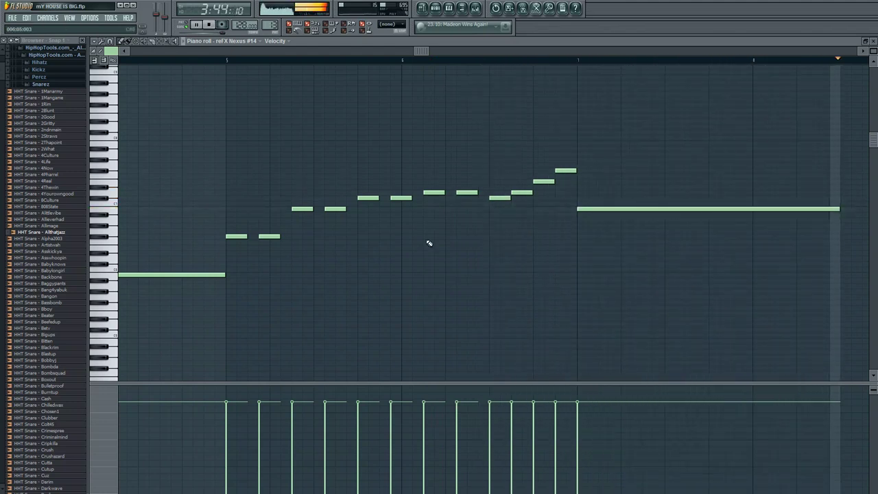
- Open the last Pattern 12 clip from the playlist and examine its VEH2 Synths - 073 C notes in the piano roll
key("Escape")
left_click(425, 12)
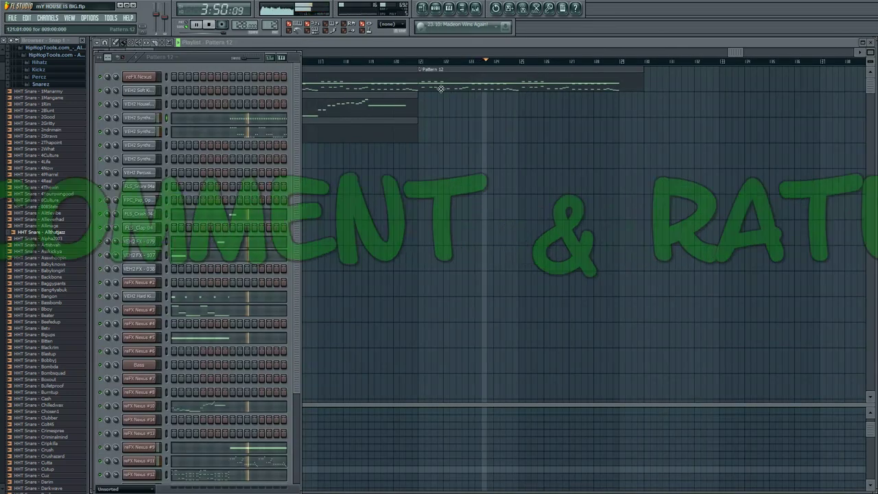
double_click(497, 80)
scroll(408, 179, "down", 5)
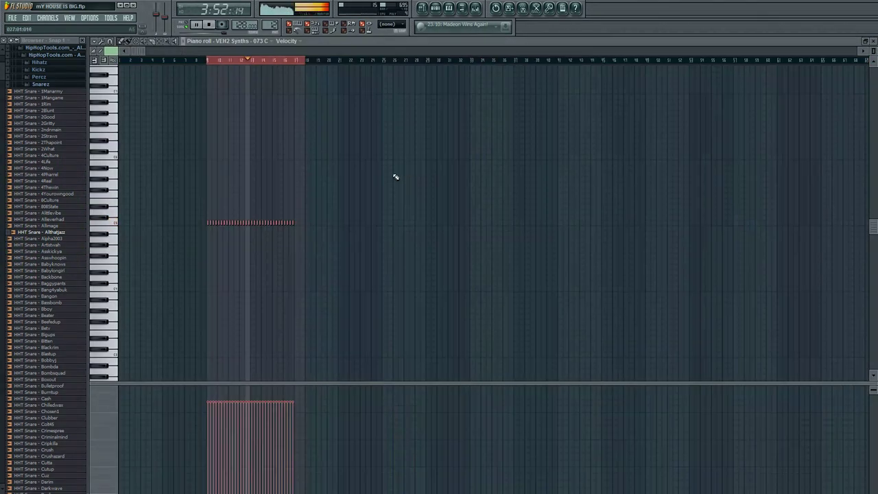
scroll(240, 69, "up", 2)
- Return to the playlist and look through Pattern 12's channels in the step sequencer
key("F7")
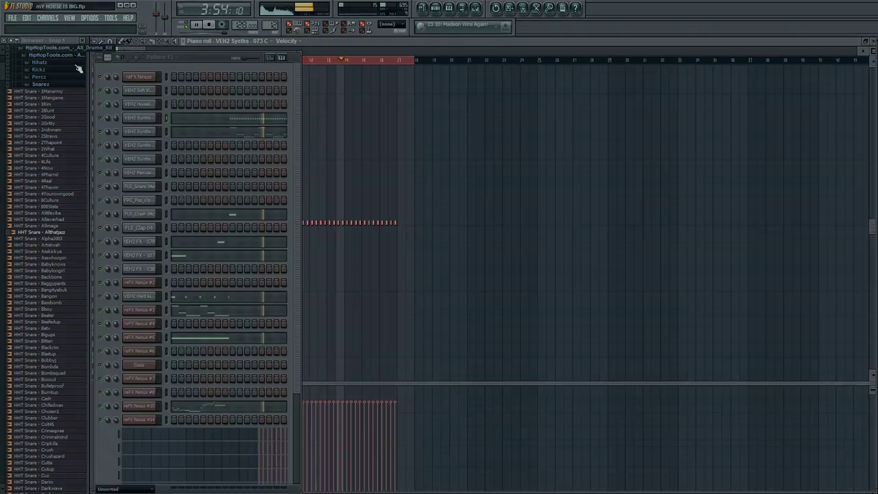
scroll(284, 330, "down", 6)
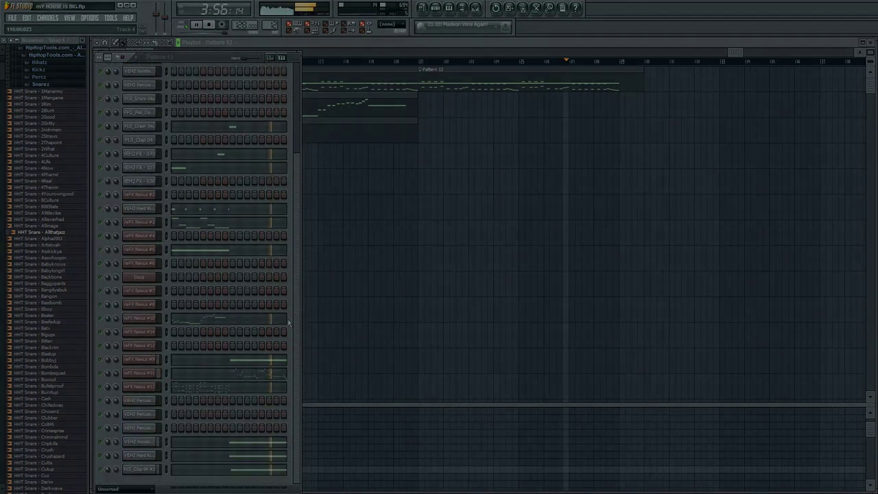
scroll(295, 317, "up", 6)
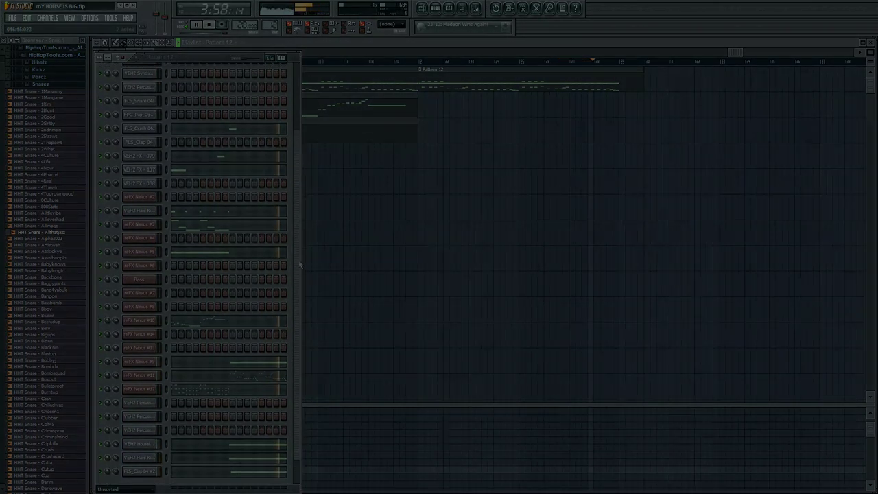